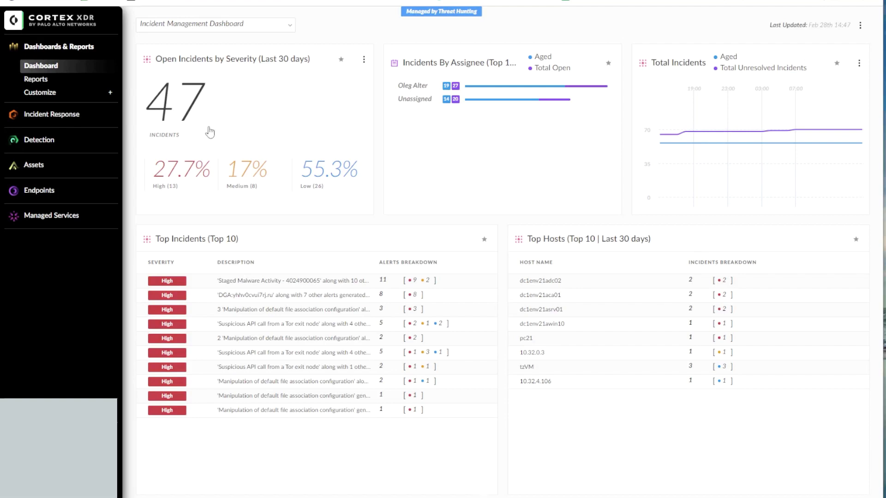
Go to Incident Response > Response > Action Center to list all 191 actions
{"action": "left_click", "coordinate": [69, 118]}
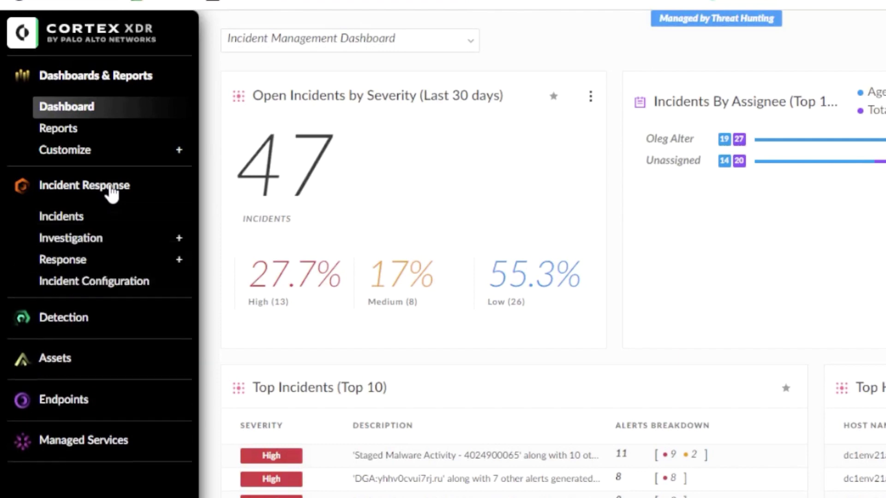
{"action": "left_click", "coordinate": [79, 257]}
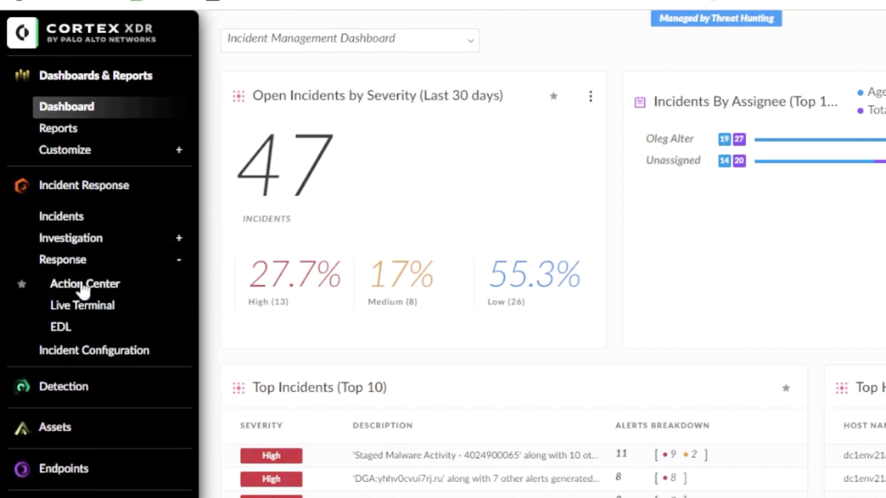
{"action": "left_click", "coordinate": [83, 284]}
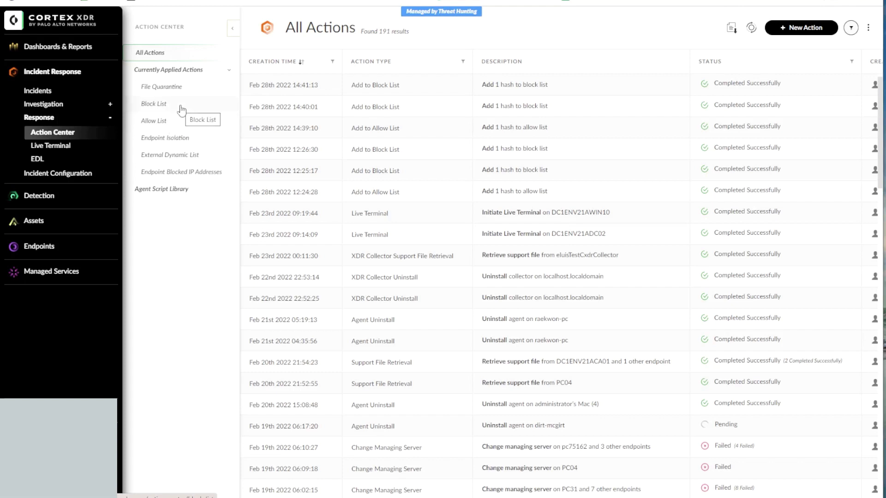
Review the Block List's 21 hashes, then switch to the Allow List's 4 hashes
{"action": "left_click", "coordinate": [181, 110]}
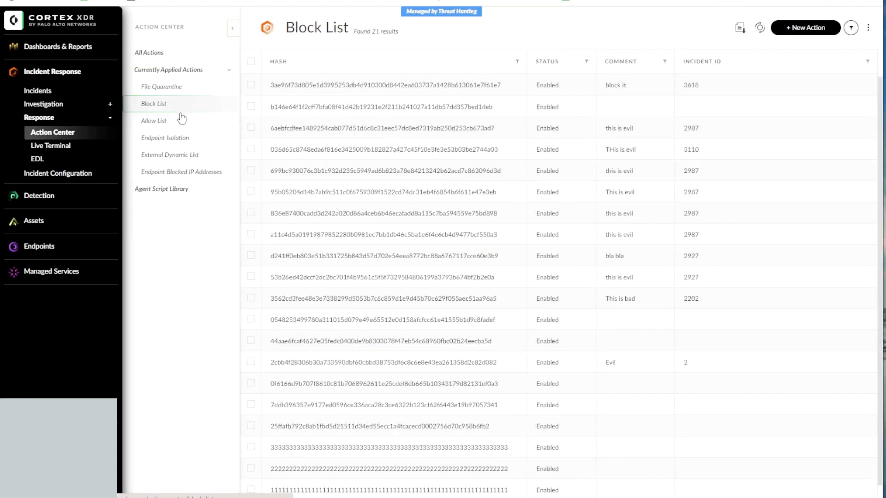
{"action": "left_click", "coordinate": [181, 126]}
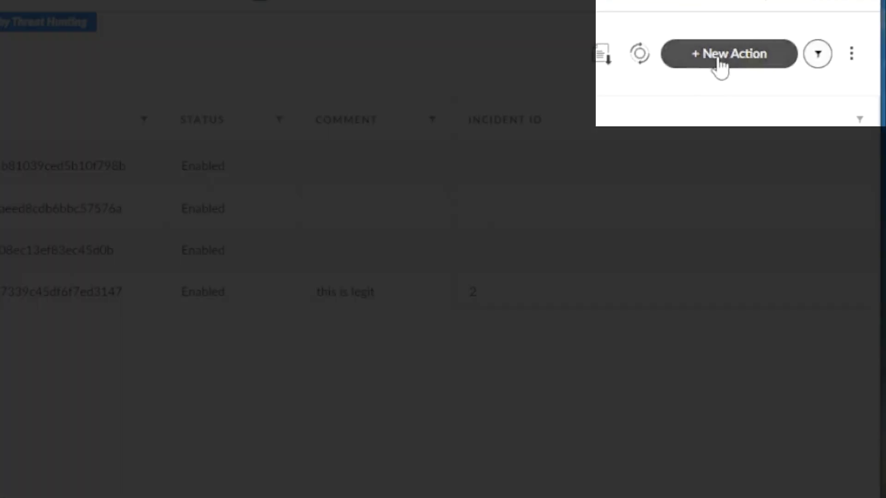
Start a new allow-list action with the pasted SHA256 hash and comment 'allow Google Chrome binary'
{"action": "left_click", "coordinate": [803, 29]}
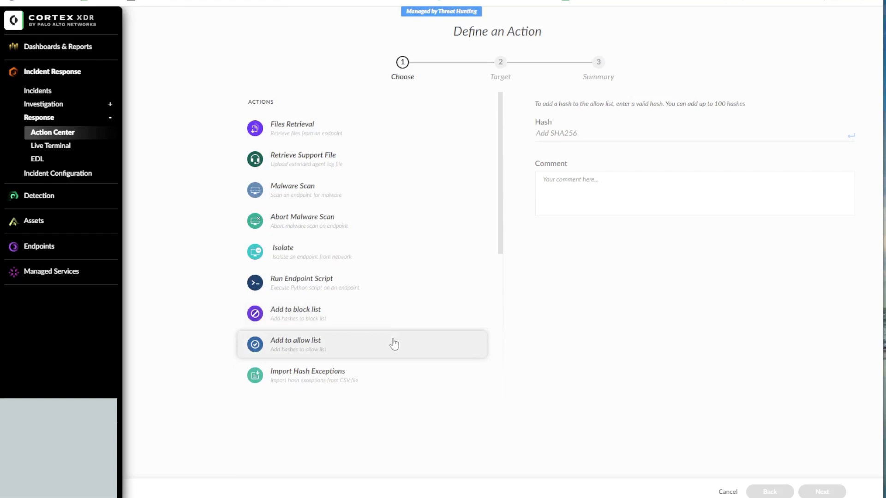
{"action": "left_click", "coordinate": [569, 135]}
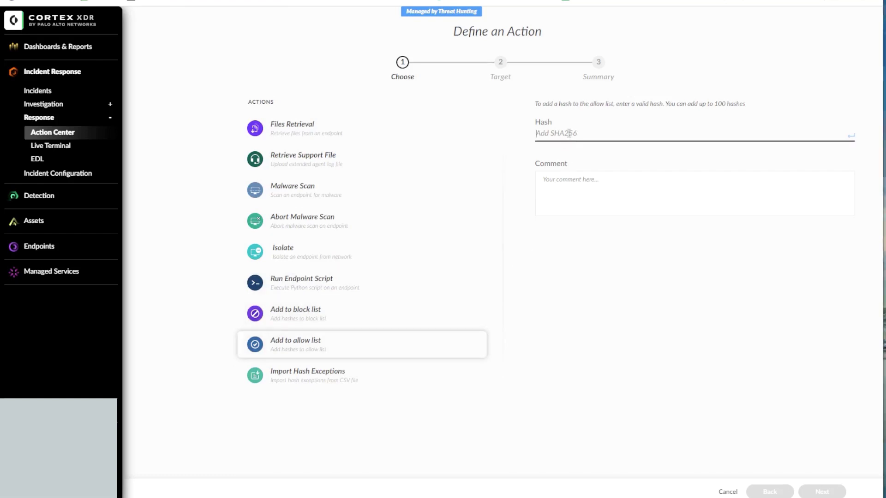
{"action": "type", "text": "7DB34EECD1B9D02A7D6B6D8C9E9C82CC5CE16BFA7C2932944D0BF0FBB13F5BC6"}
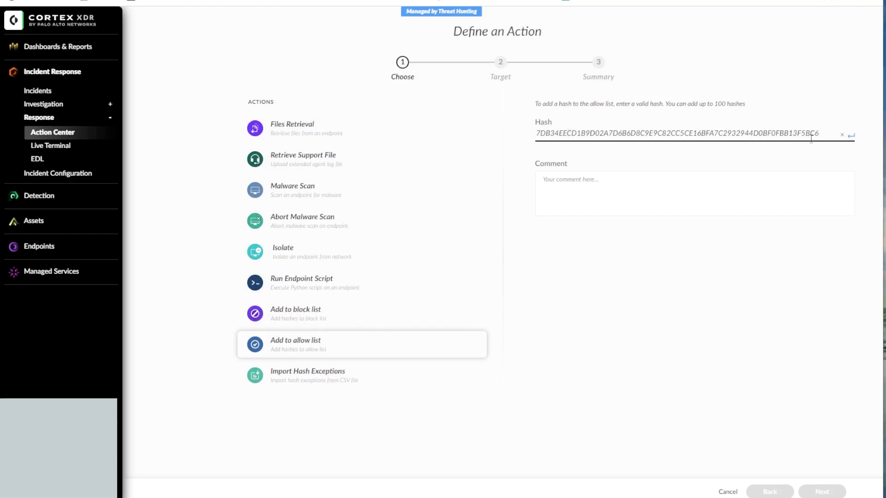
{"action": "left_click", "coordinate": [852, 138]}
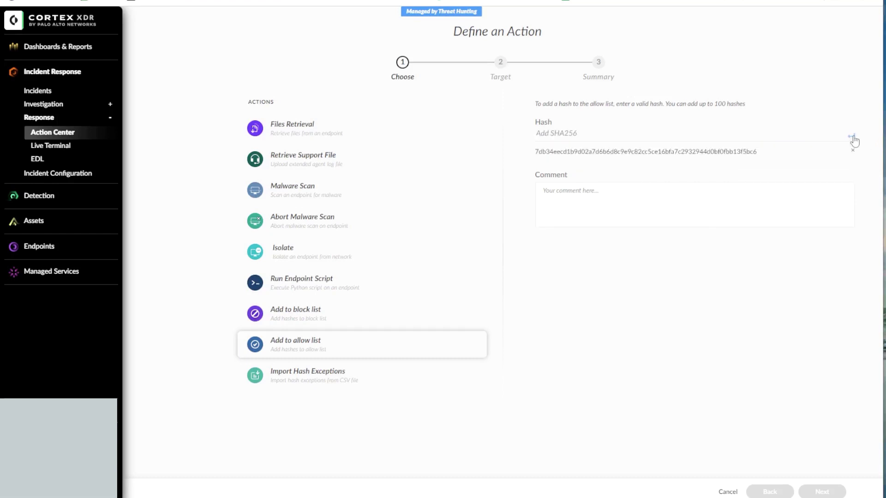
{"action": "left_click", "coordinate": [754, 200]}
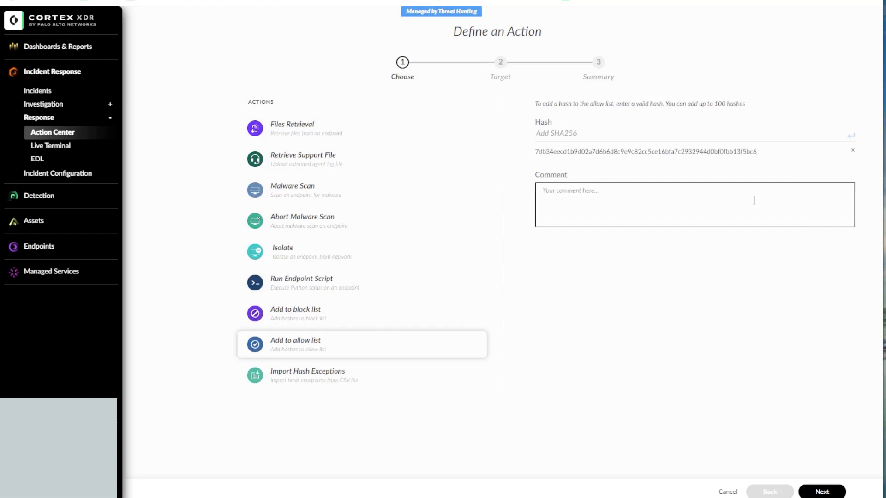
{"action": "type", "text": "allow Google Chrome binary"}
Check the hash on the summary and submit, bringing the Allow List to 5 hashes
{"action": "left_click", "coordinate": [823, 492]}
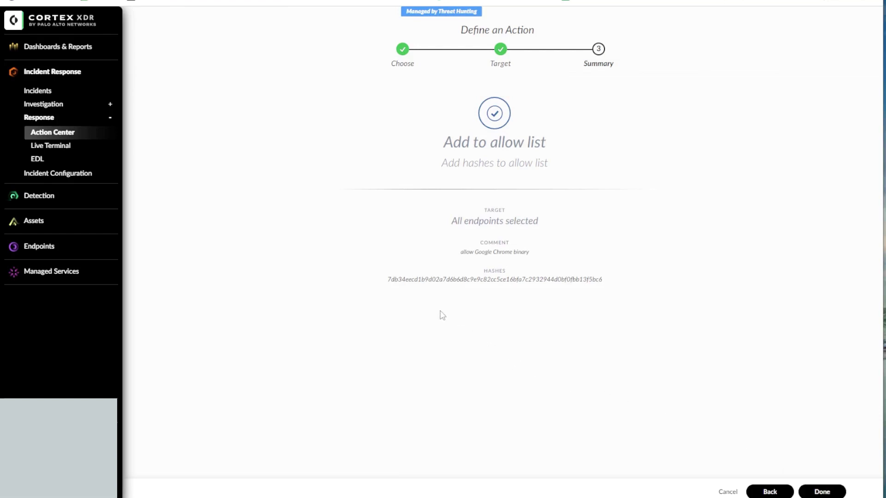
{"action": "left_click_drag", "start_coordinate": [386, 280], "coordinate": [689, 279]}
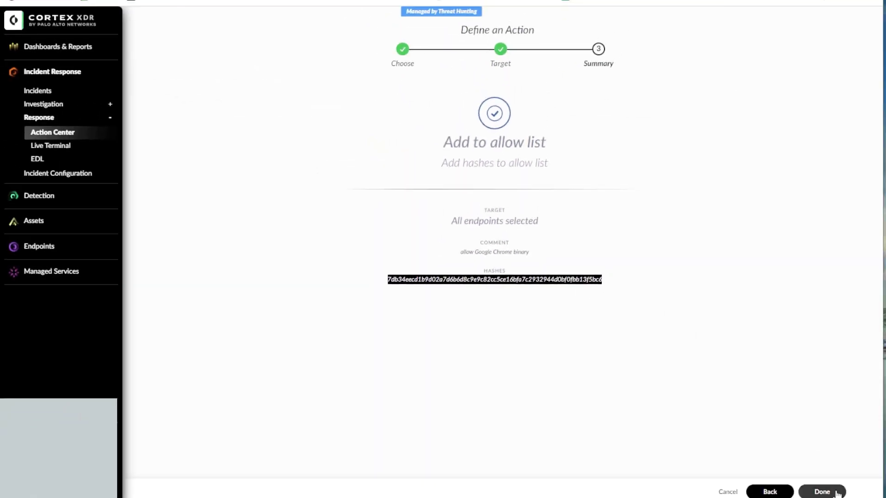
{"action": "left_click", "coordinate": [822, 491]}
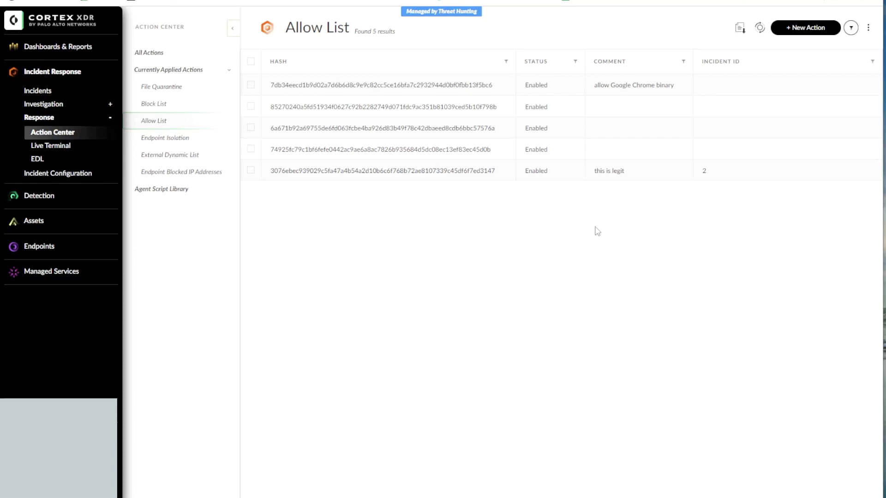
Start an Add to block list action with the pasted SHA256 hash, commented 'block outdated Java binary'
{"action": "left_click", "coordinate": [793, 28]}
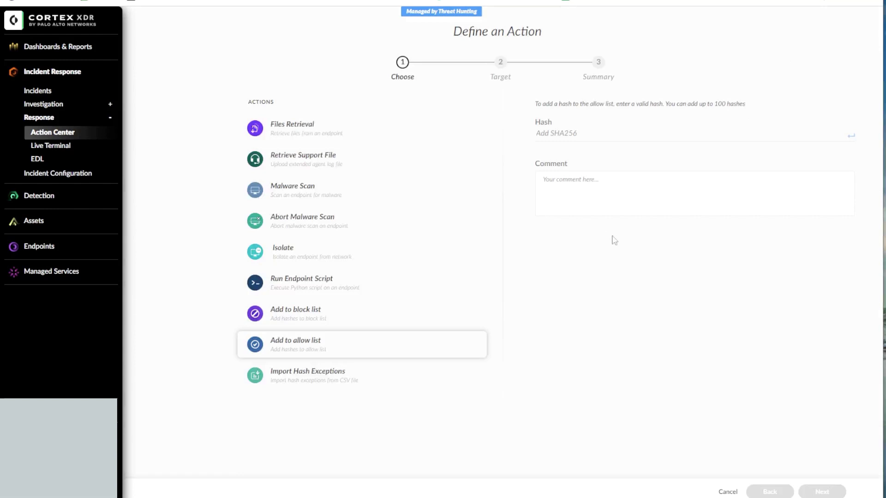
{"action": "left_click", "coordinate": [415, 313]}
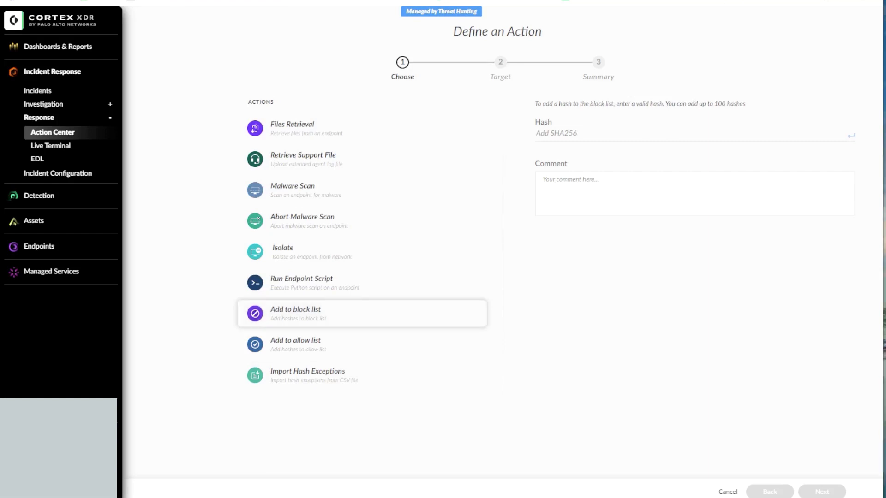
{"action": "left_click", "coordinate": [652, 133]}
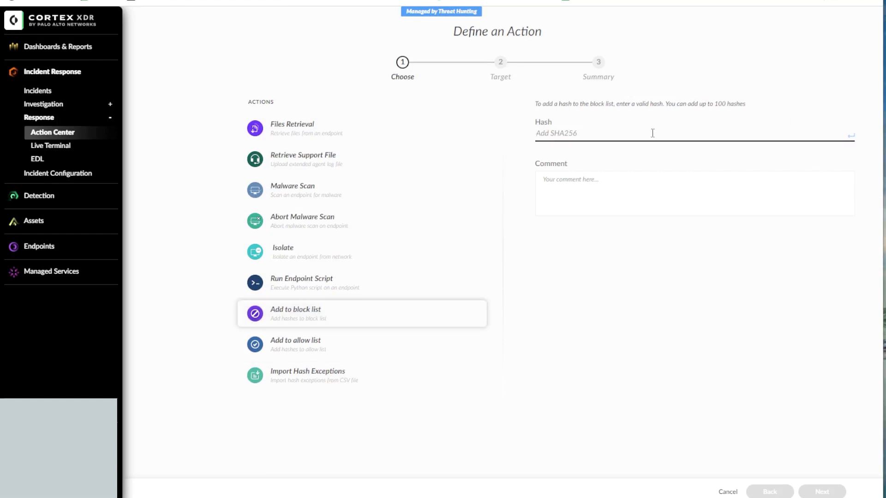
{"action": "type", "text": "9d859a8121c13cd3dd431765f54d1ebe23aaefab26c2bf2b7eaea7b9fc6a9571"}
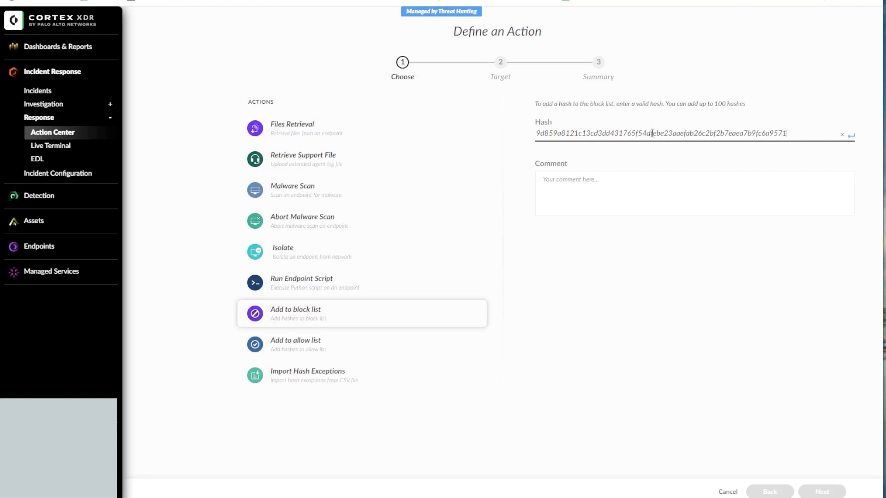
{"action": "left_click", "coordinate": [851, 135]}
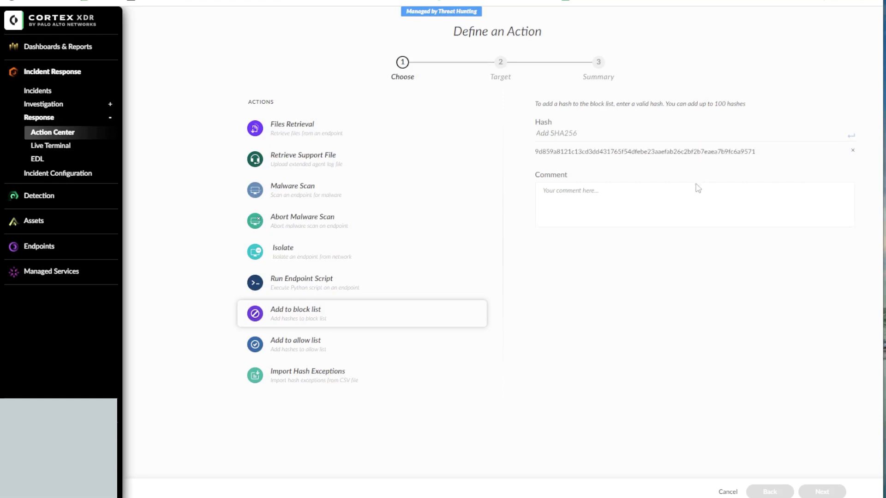
{"action": "left_click", "coordinate": [681, 203]}
{"action": "type", "text": "bl"}
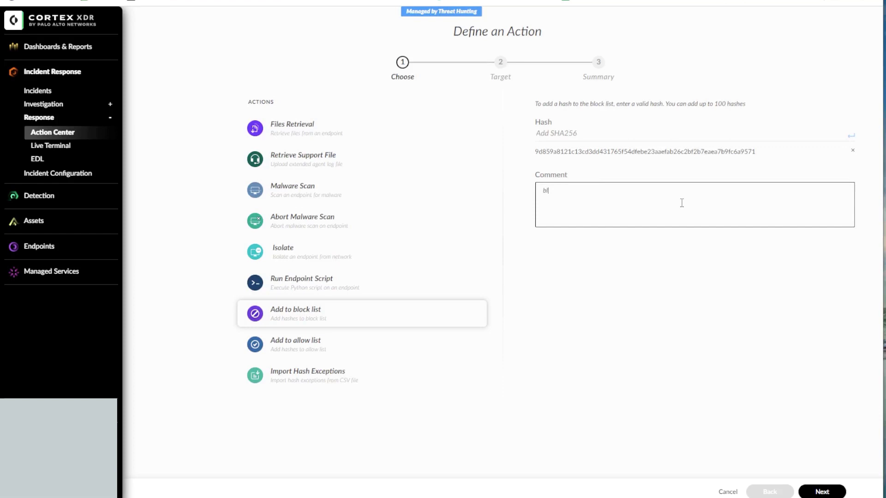
{"action": "type", "text": "ock outdated Java binary"}
Confirm the summary and finish the Java binary block-list action for all endpoints
{"action": "left_click", "coordinate": [822, 492]}
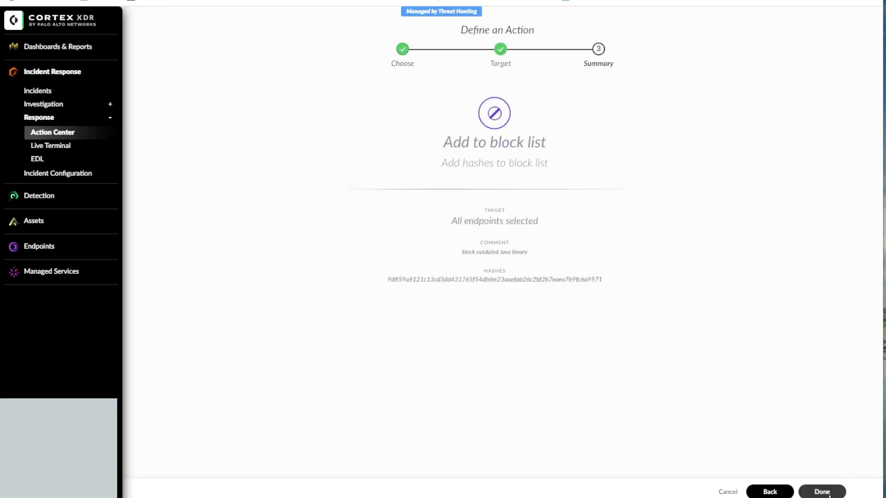
{"action": "left_click", "coordinate": [828, 494]}
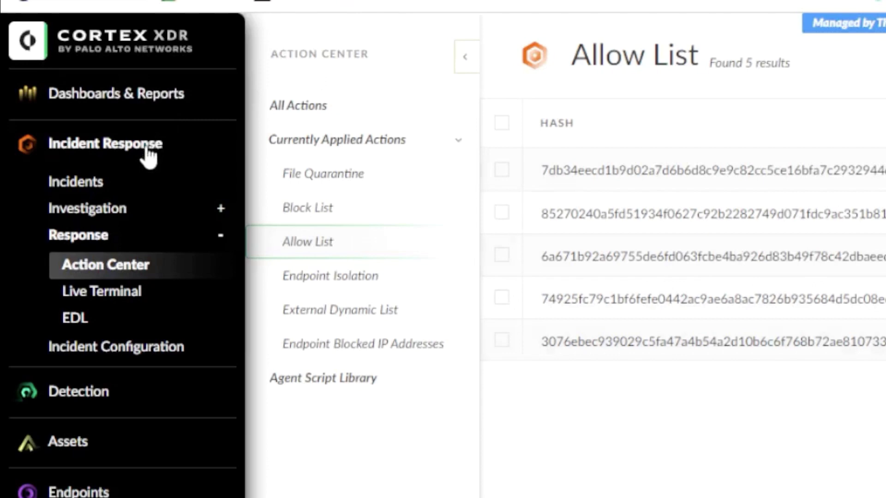
Find incident ID-3653 'Staged Malware Activity' in Incidents and show its Key Assets & Artifacts
{"action": "left_click", "coordinate": [95, 190]}
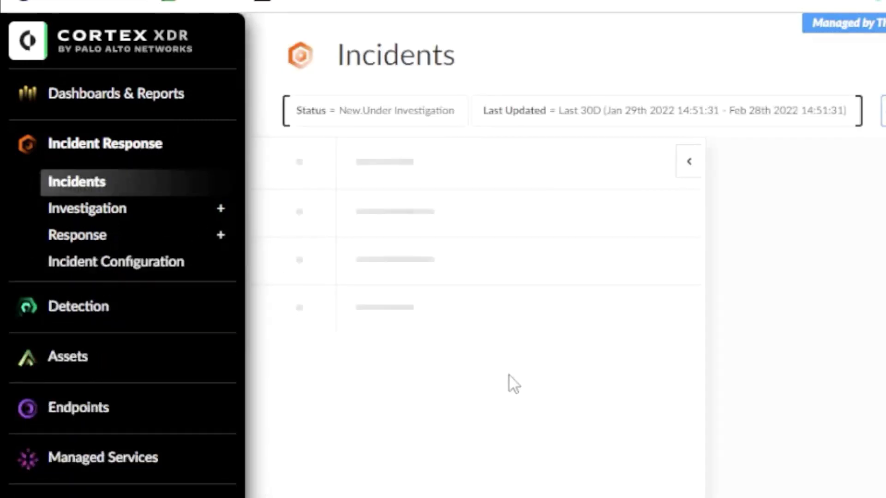
{"action": "scroll", "coordinate": [483, 364], "scroll_direction": "down", "scroll_amount": 2}
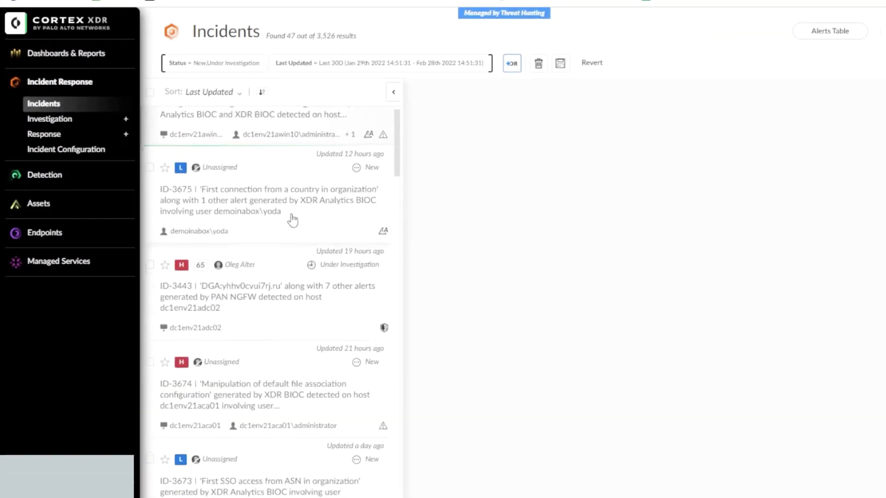
{"action": "scroll", "coordinate": [293, 220], "scroll_direction": "down", "scroll_amount": 10}
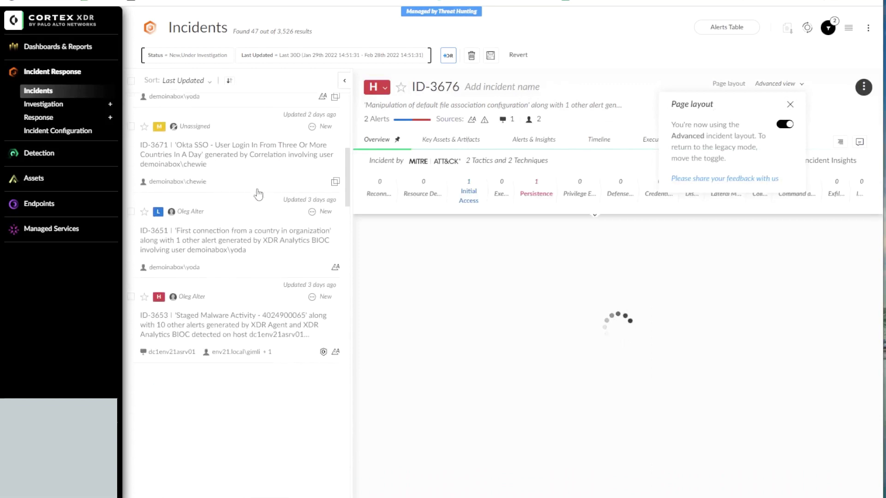
{"action": "scroll", "coordinate": [259, 193], "scroll_direction": "down", "scroll_amount": 2}
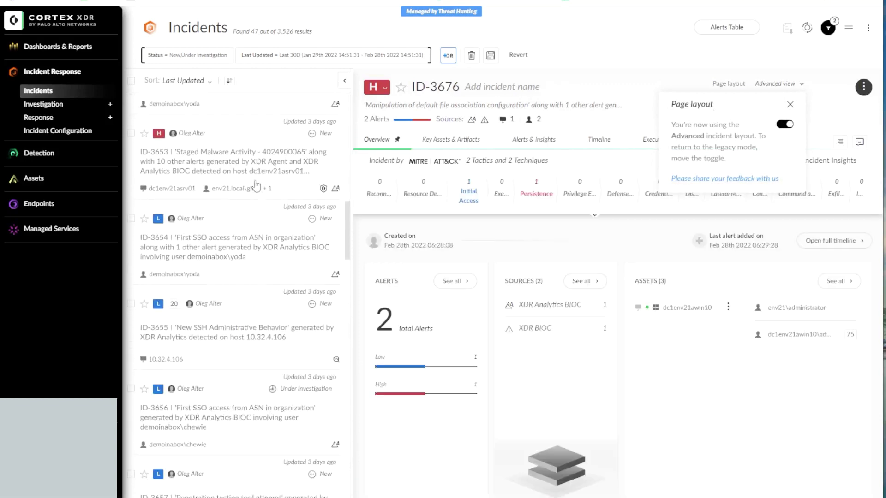
{"action": "left_click", "coordinate": [251, 161]}
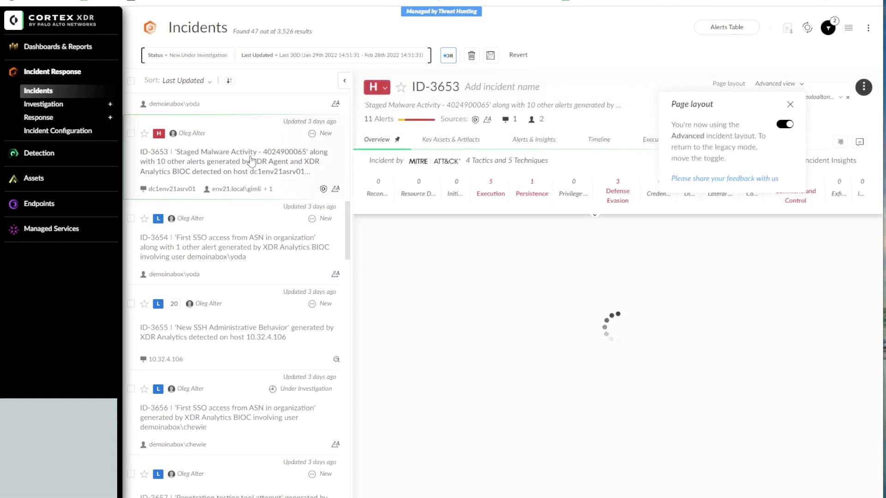
{"action": "left_click", "coordinate": [459, 149]}
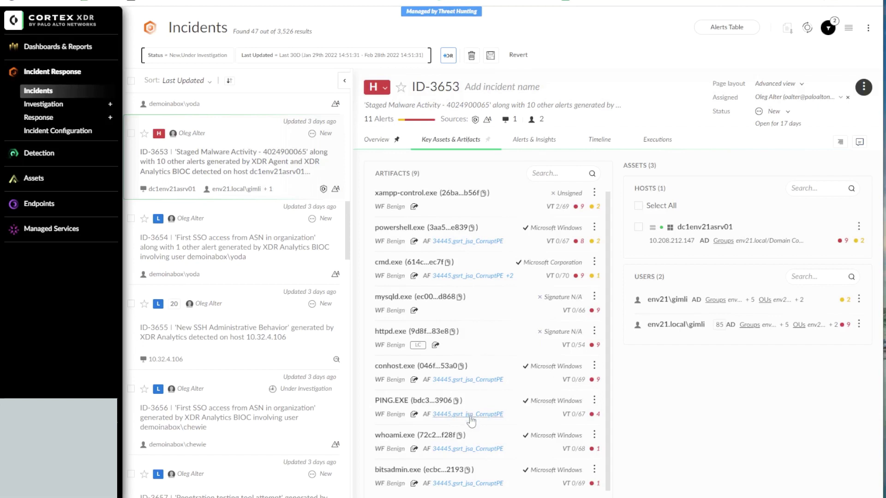
Block the xampp-control.exe hash with comment 'potential malware - needs investigation'
{"action": "left_click_drag", "start_coordinate": [375, 198], "coordinate": [501, 198]}
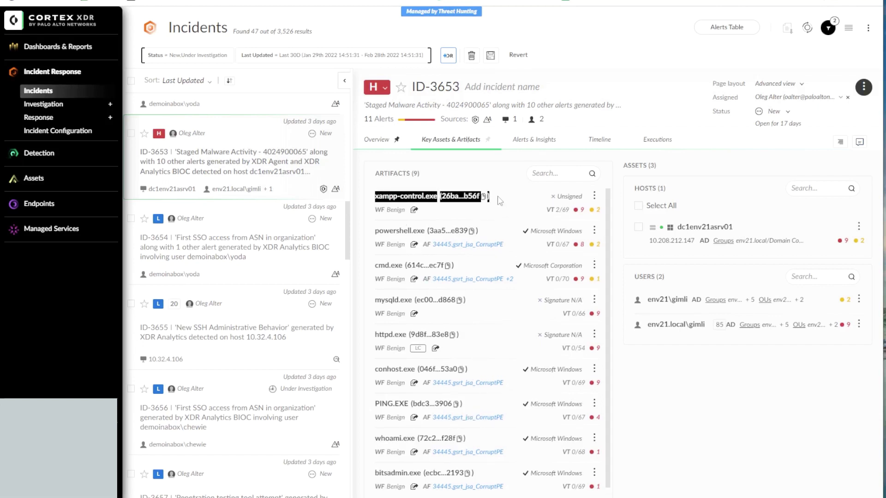
{"action": "left_click", "coordinate": [594, 199]}
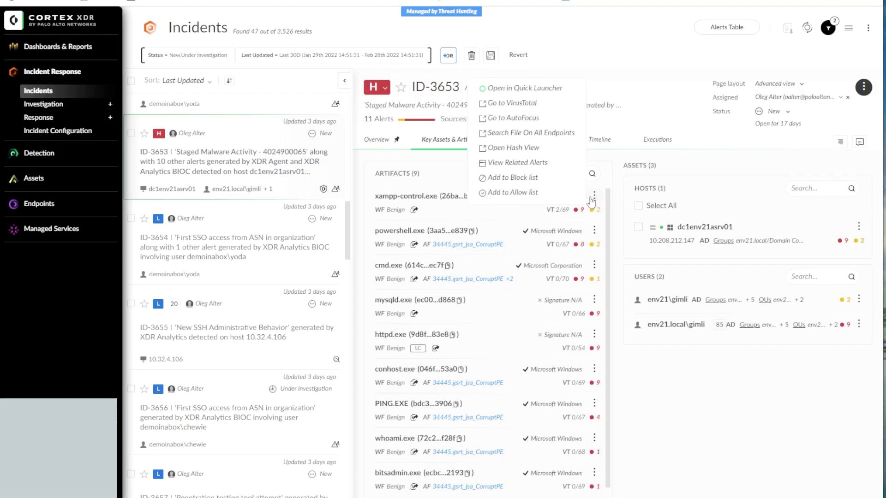
{"action": "left_click", "coordinate": [555, 179]}
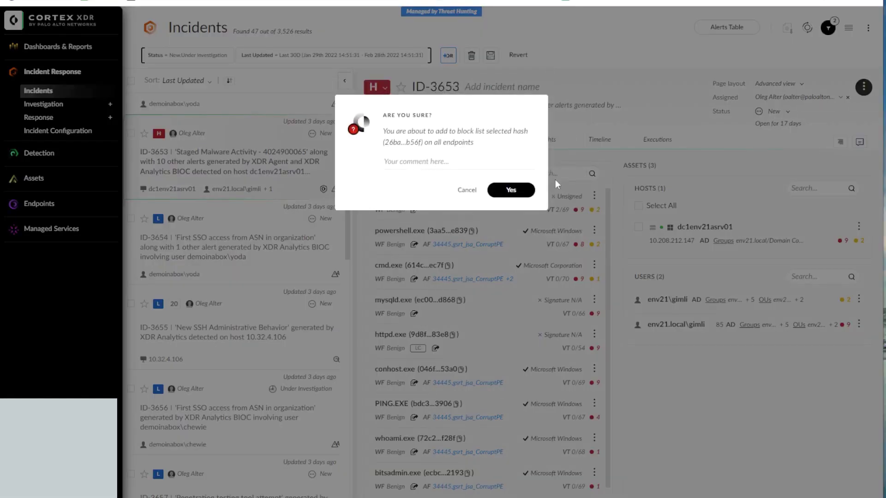
{"action": "left_click", "coordinate": [462, 161]}
{"action": "type", "text": "potential malware - needs"}
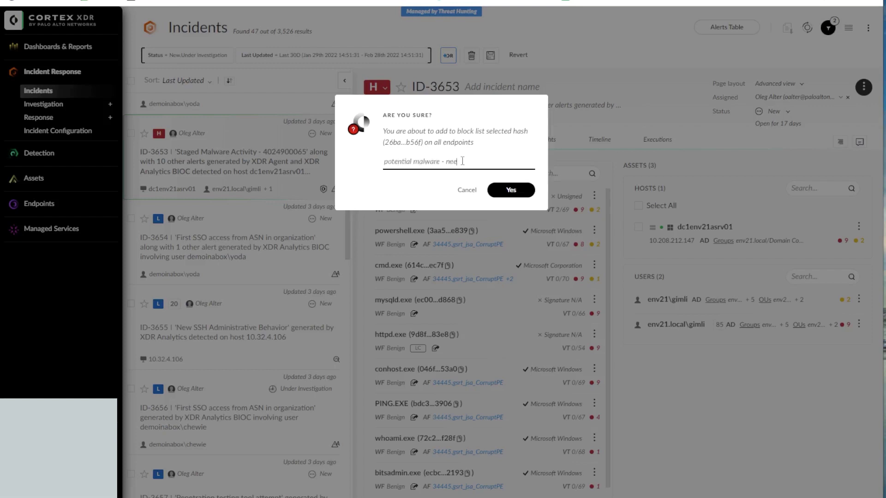
{"action": "type", "text": " investigation"}
{"action": "left_click", "coordinate": [507, 191]}
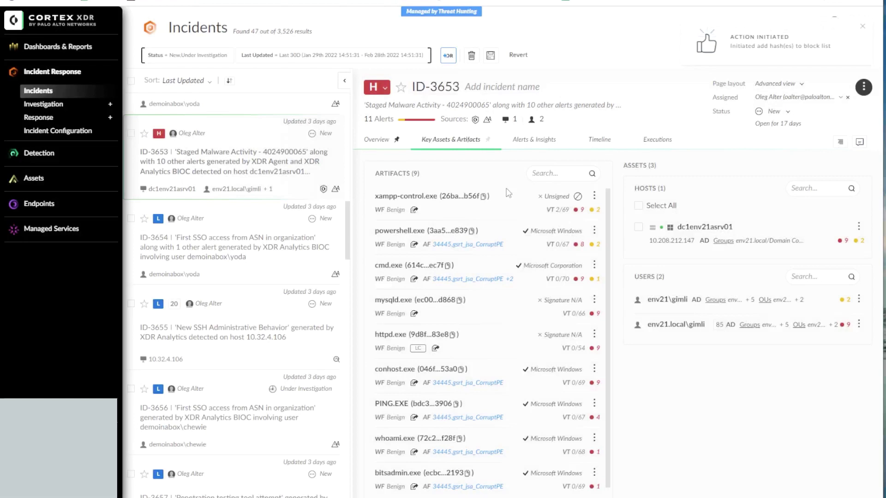